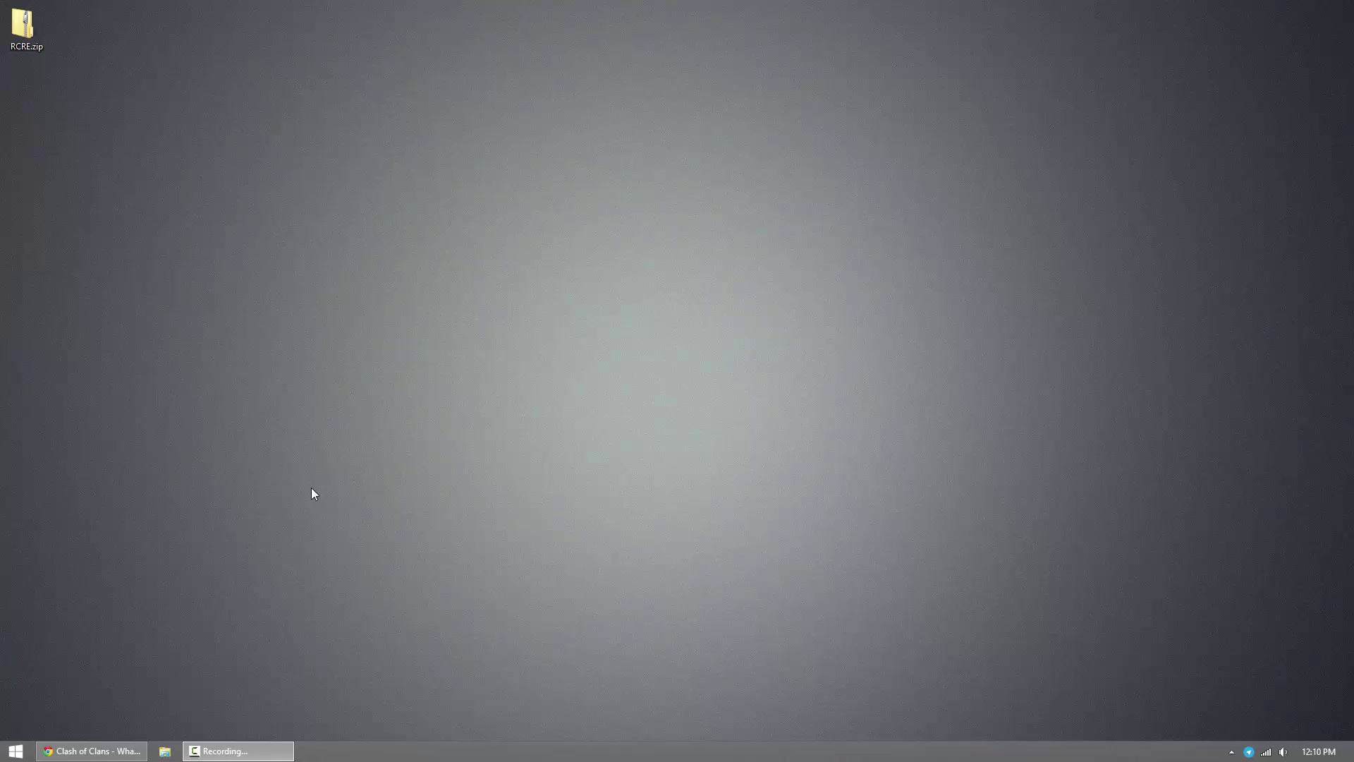
- Glance at the desktop context menu, then open and close a Libraries window
right_click(311, 492)
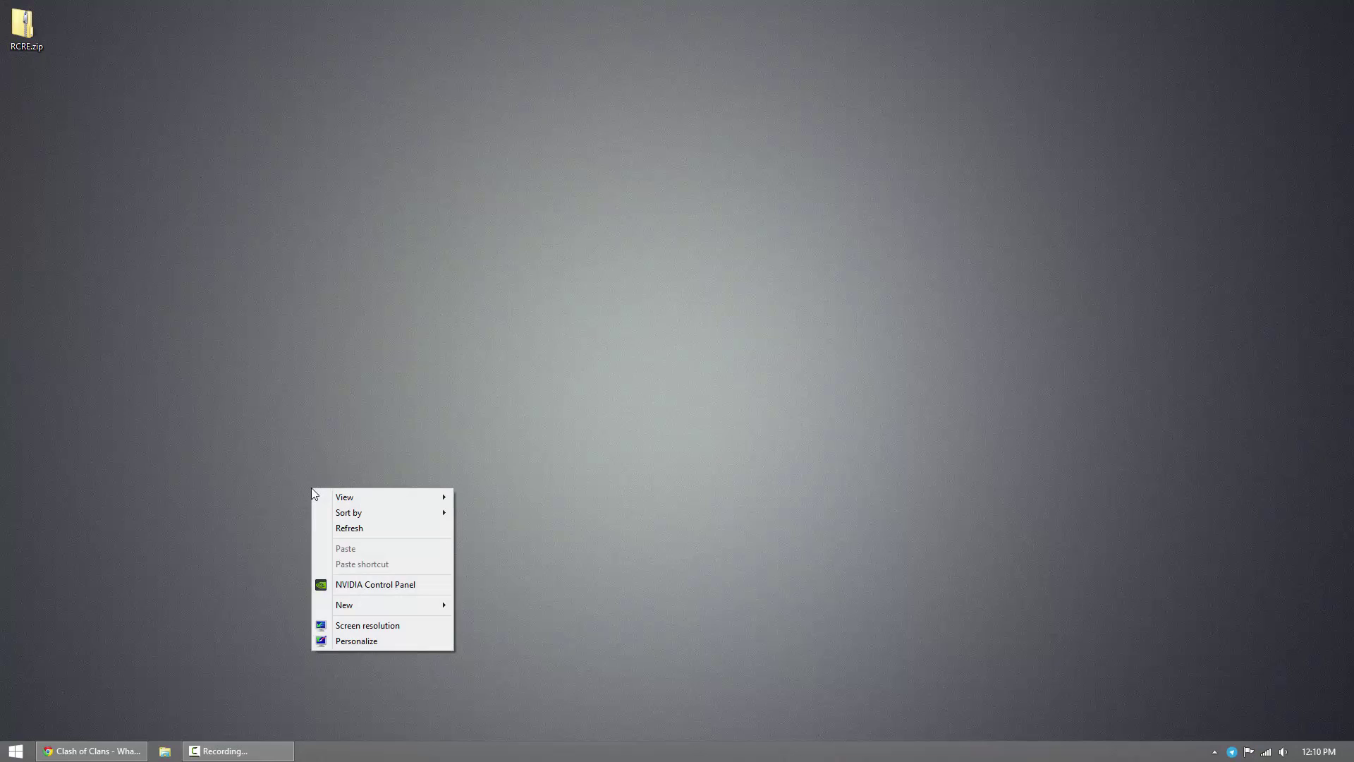
click(372, 410)
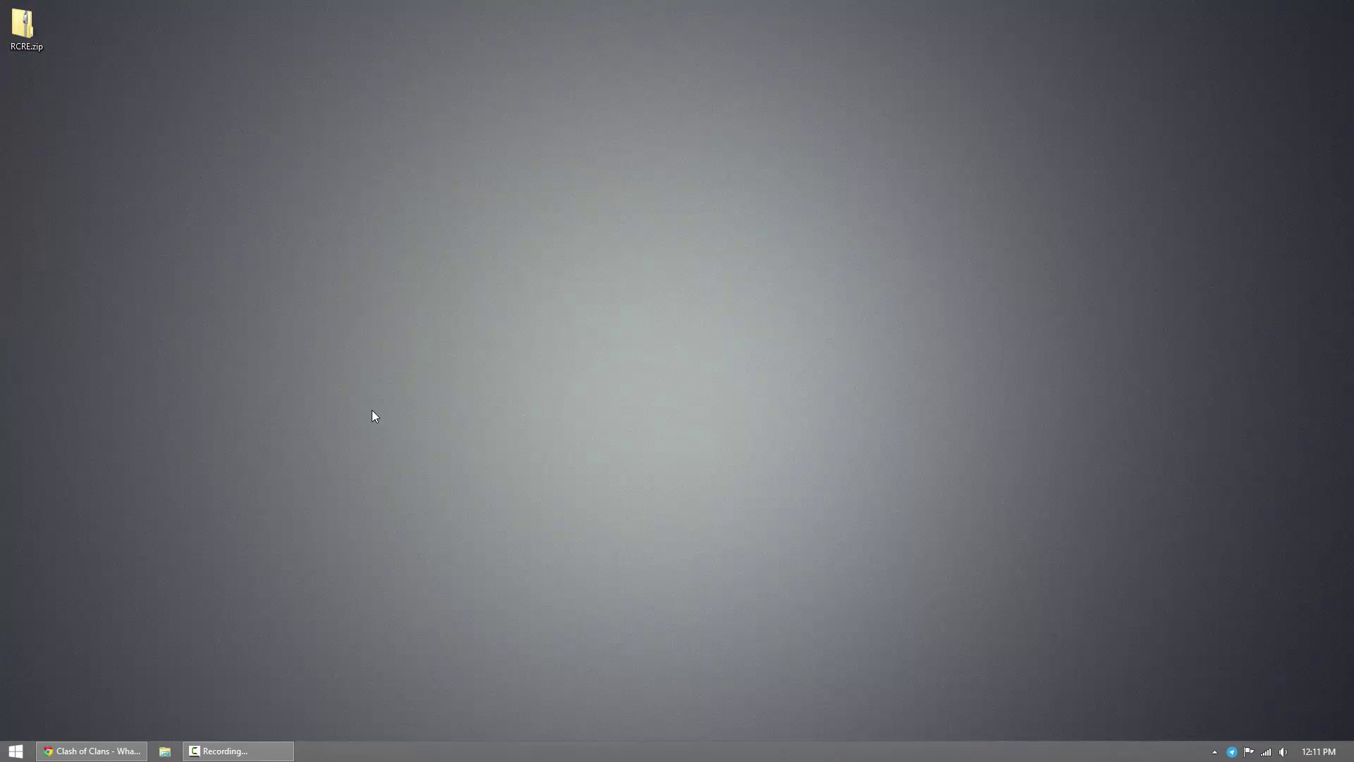
click(17, 750)
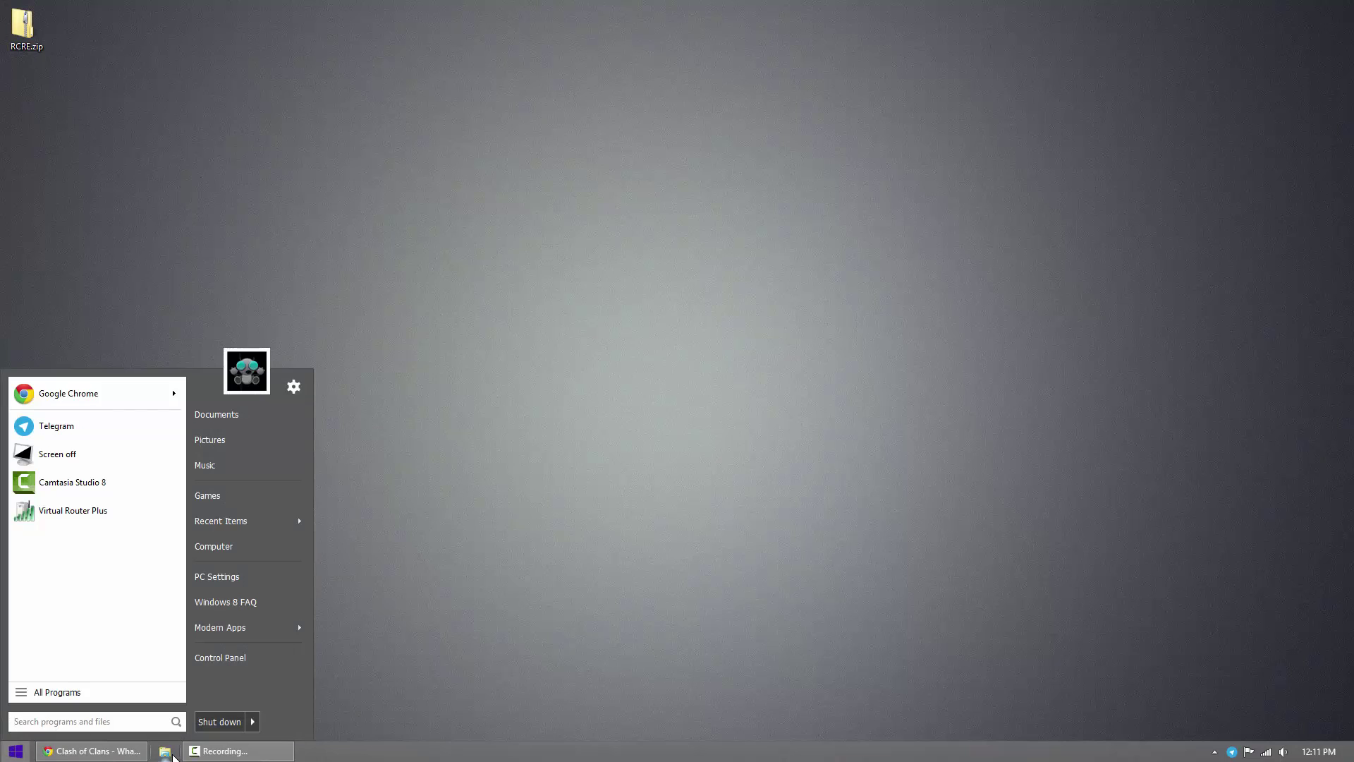
click(165, 751)
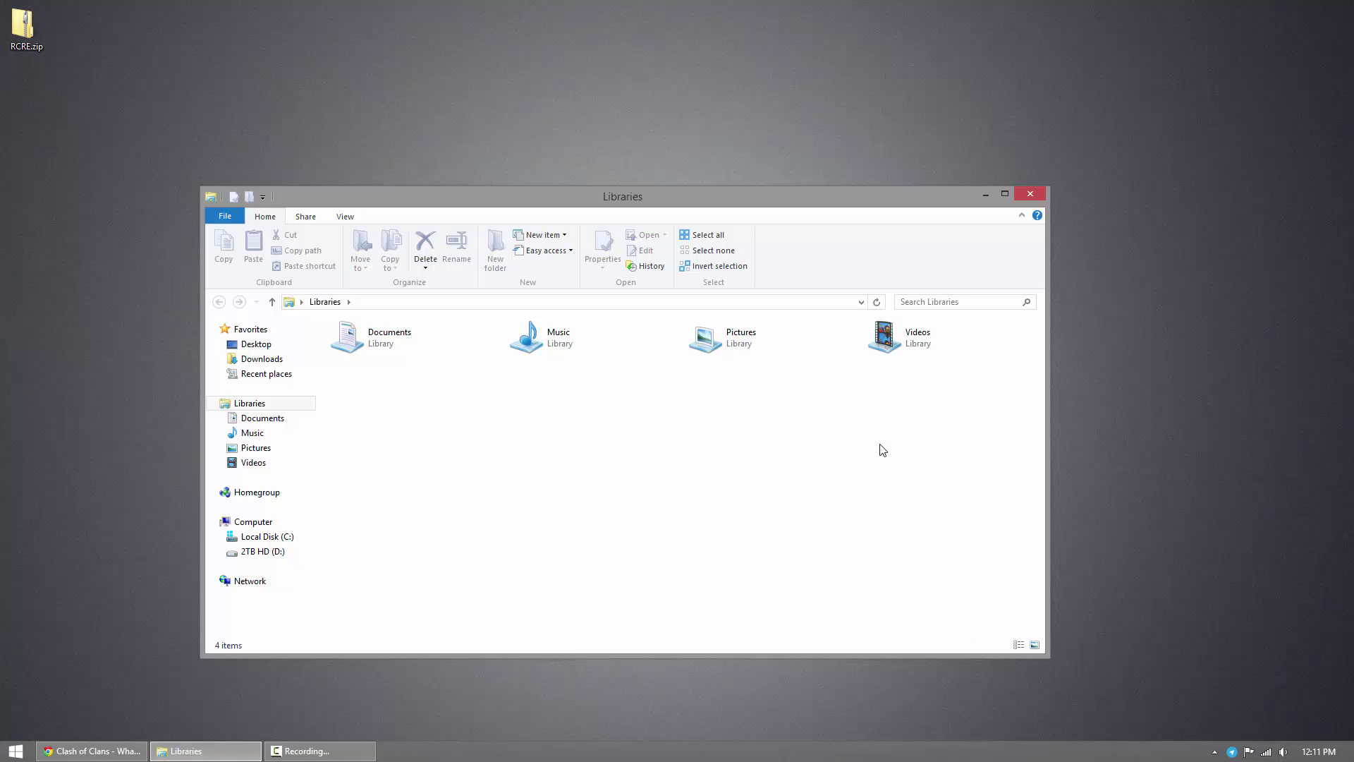
click(1019, 190)
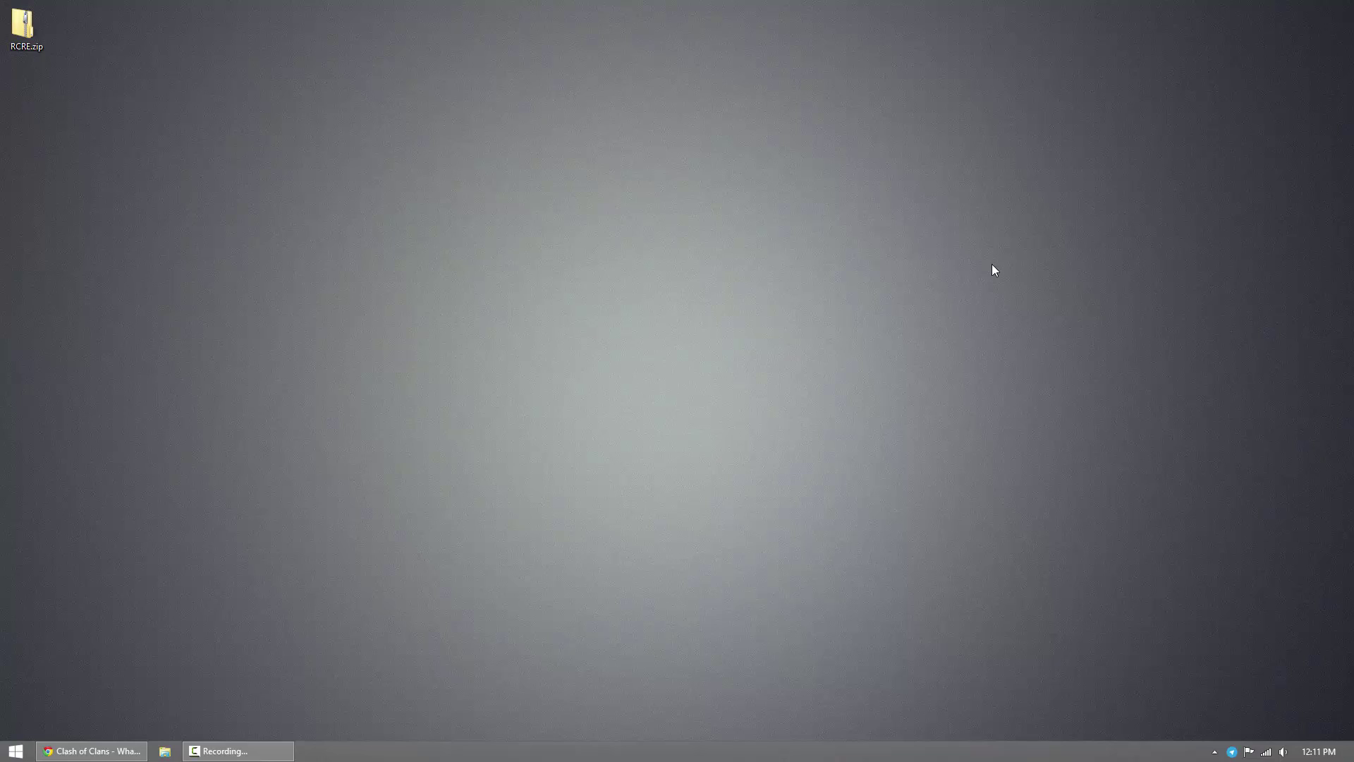
- In Task Manager, select Windows Explorer and cancel the Create new task dialog
right_click(655, 751)
click(683, 700)
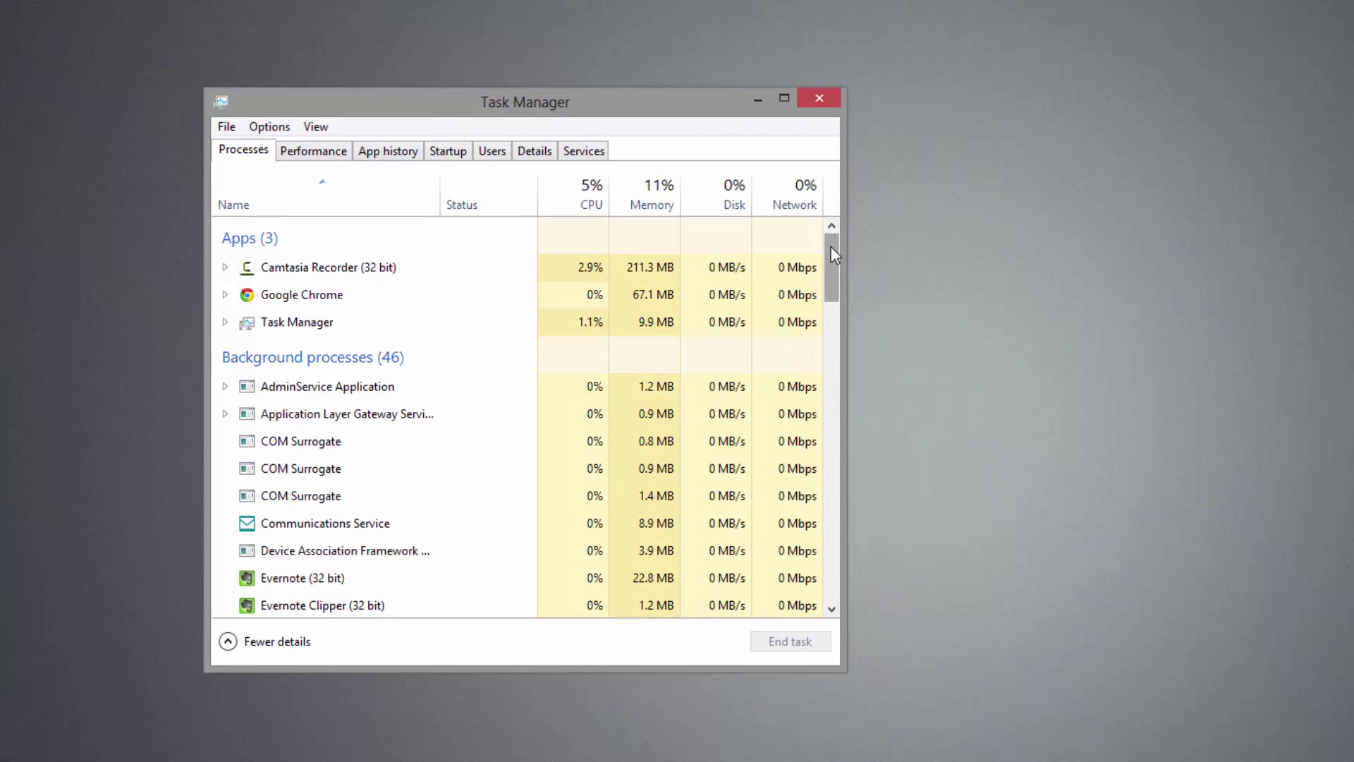
scroll(808, 416, down, 10)
scroll(804, 476, down, 5)
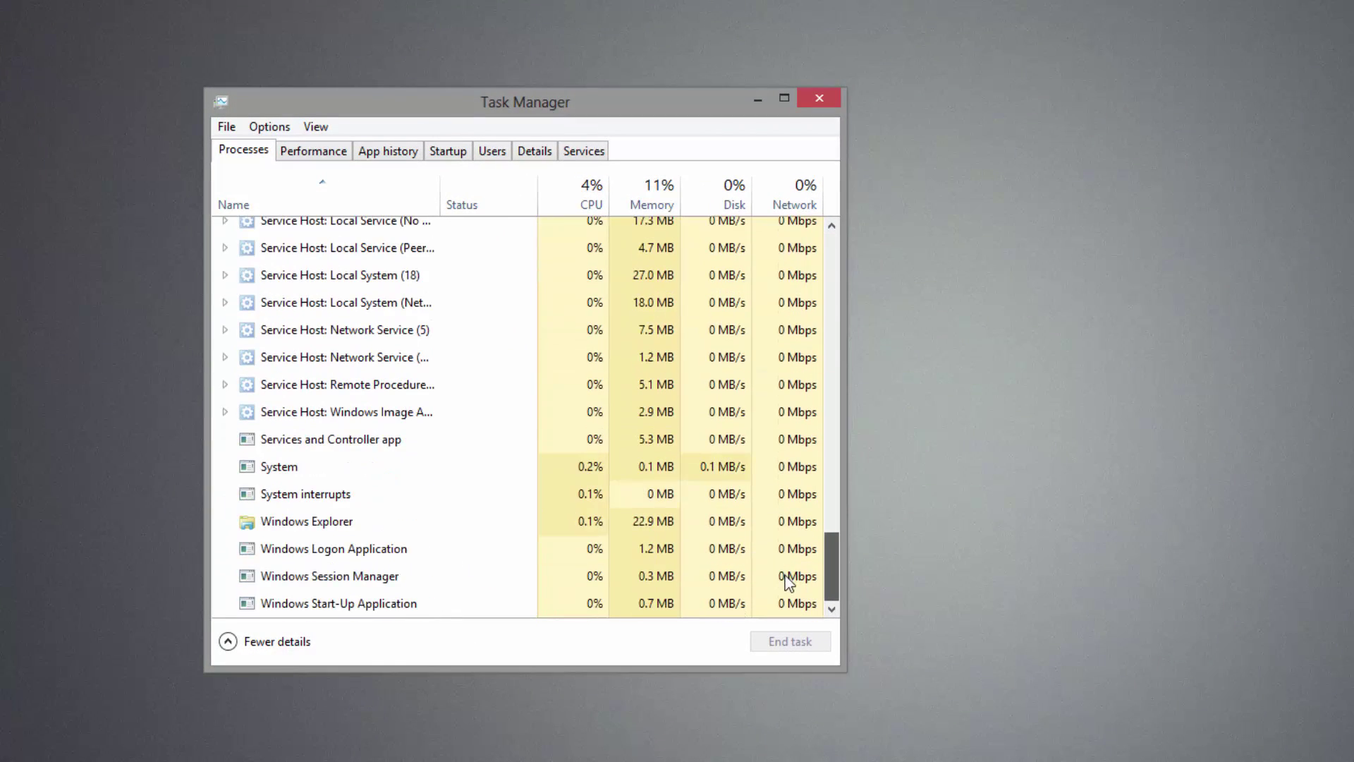
click(683, 524)
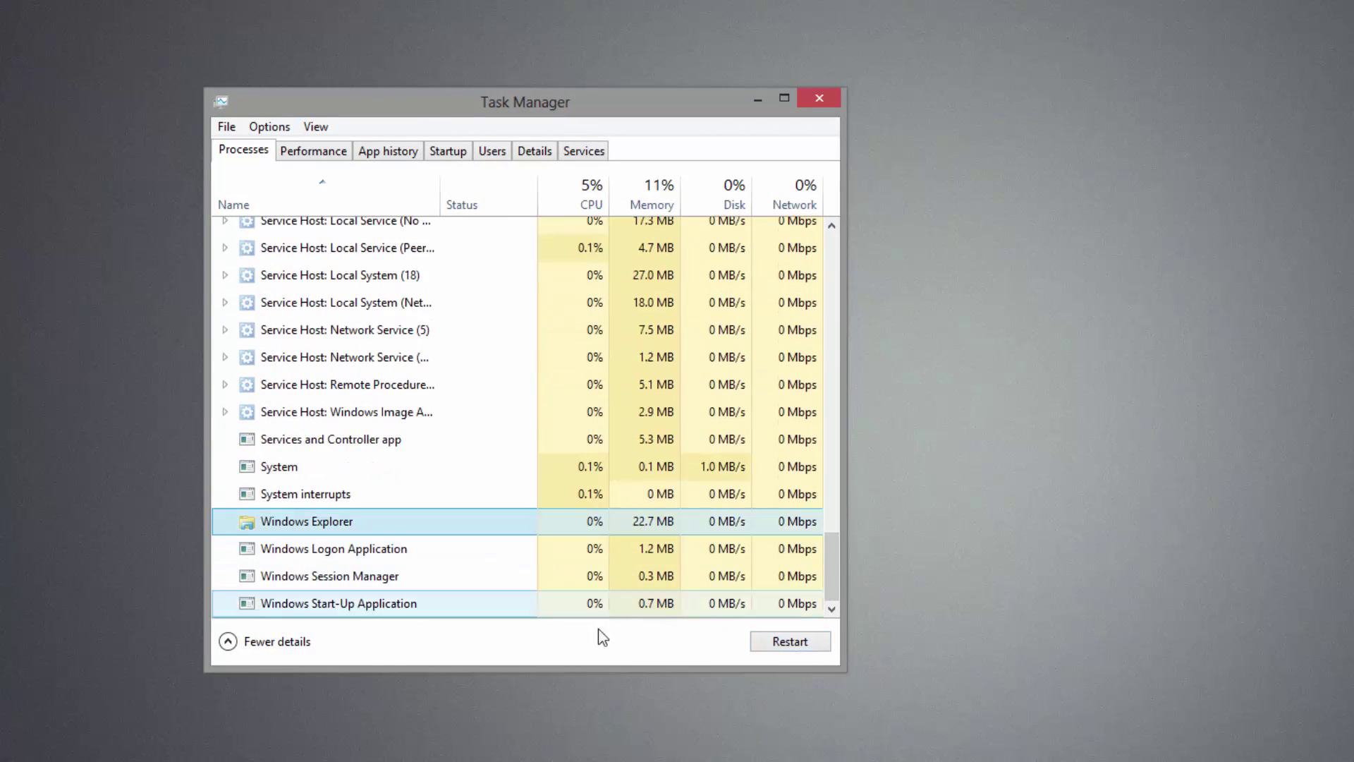
click(226, 126)
click(277, 149)
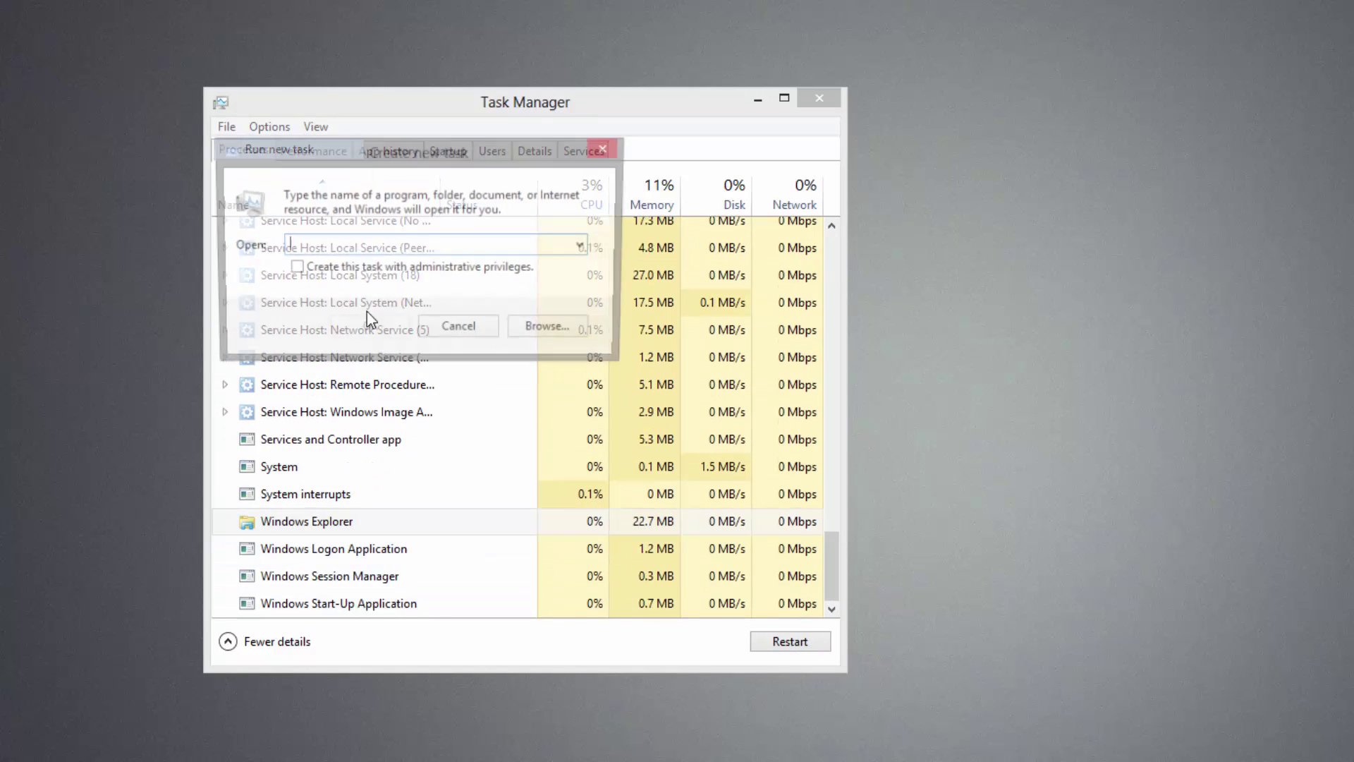
click(435, 321)
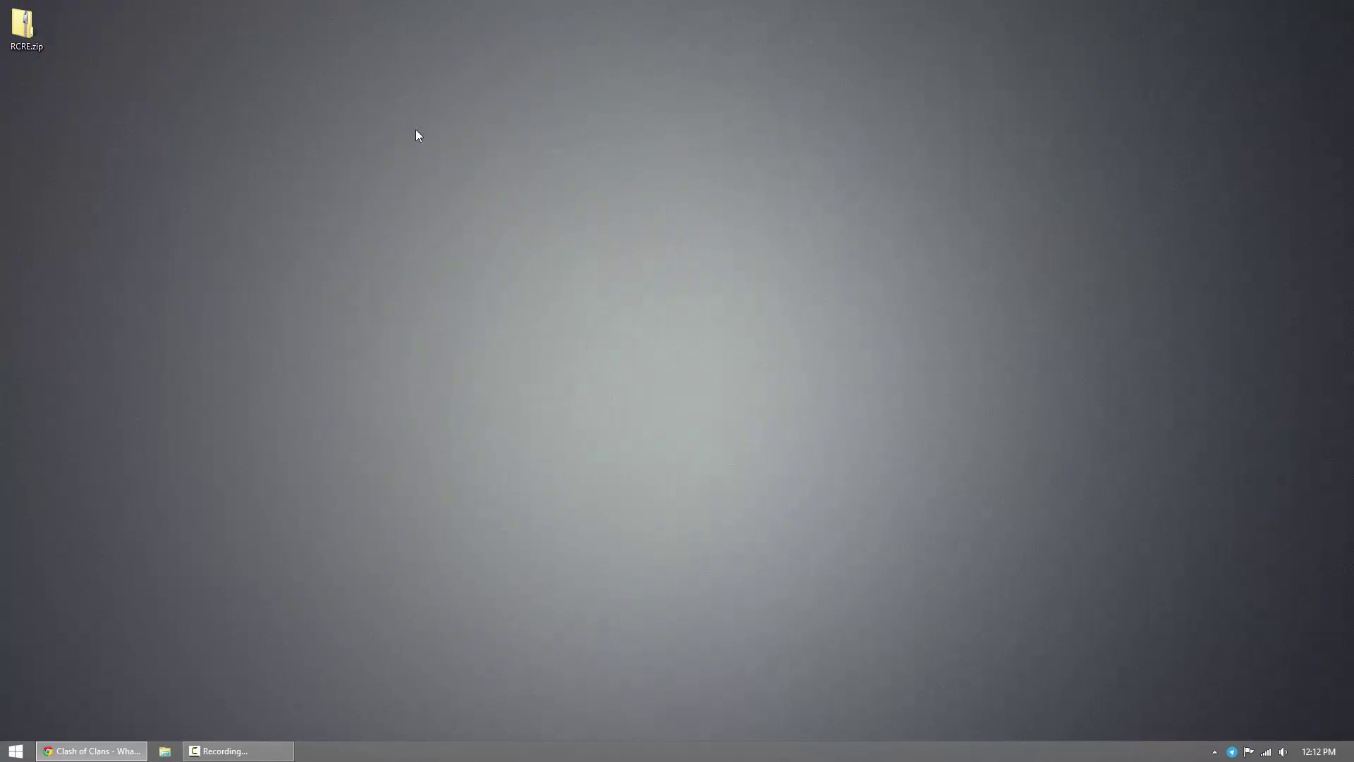
- Run RightClick Explorer Restart.exe from RCRE.zip's RightClick Restart Explorer folder without extracting
double_click(40, 34)
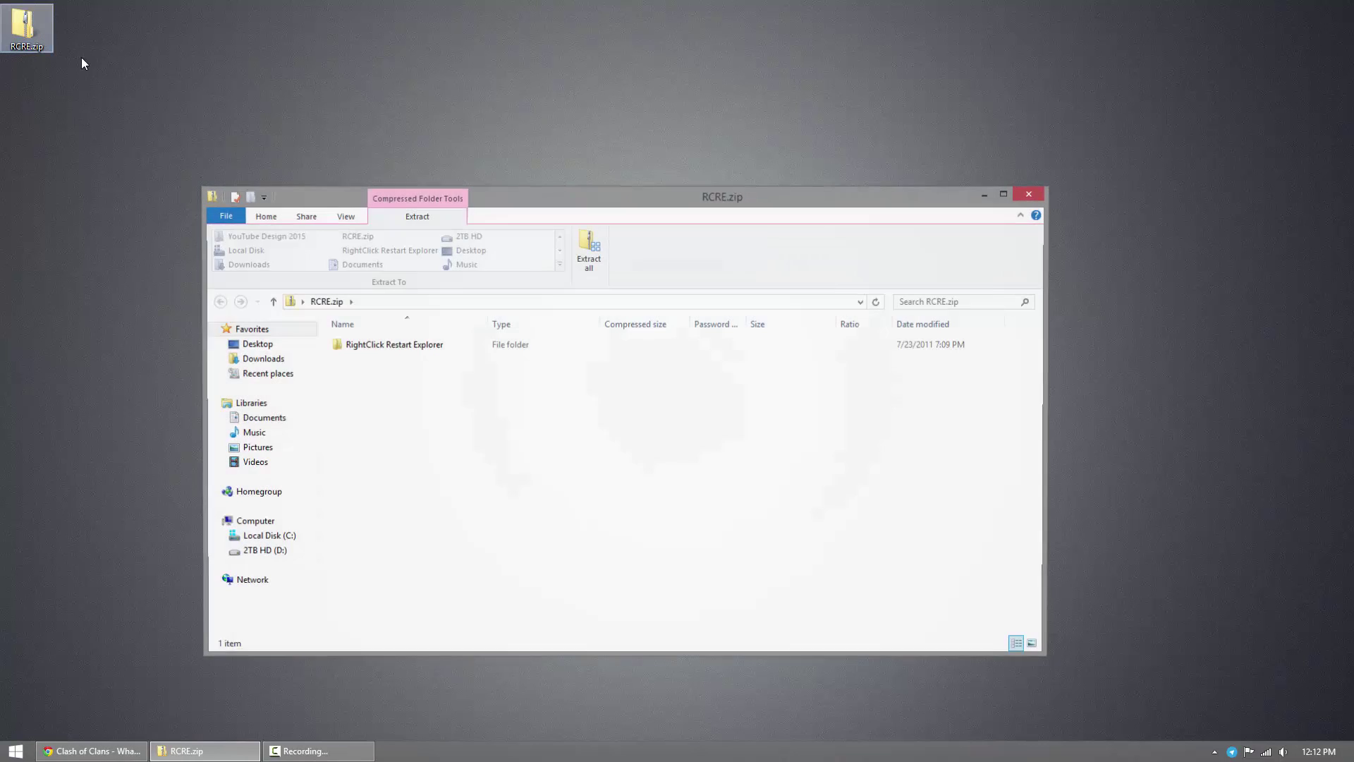
double_click(390, 346)
click(444, 424)
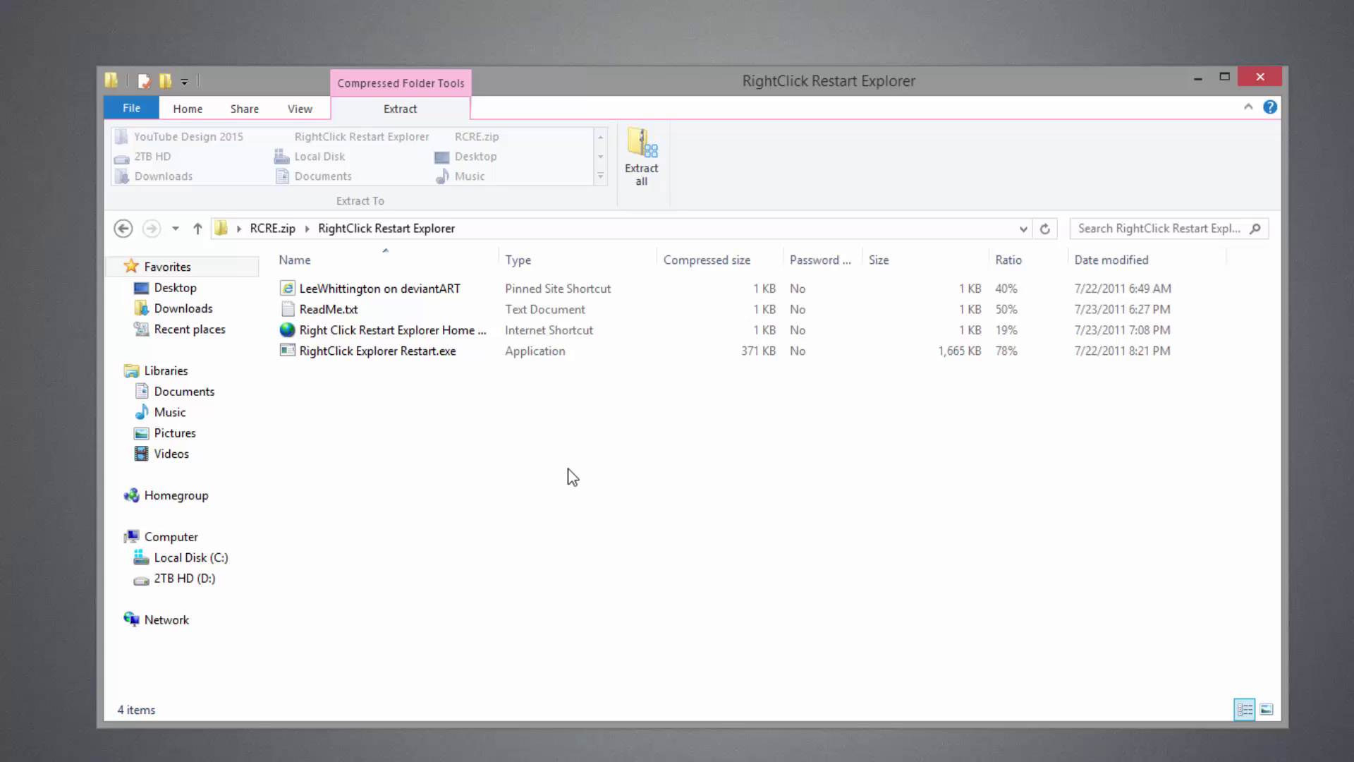
double_click(323, 356)
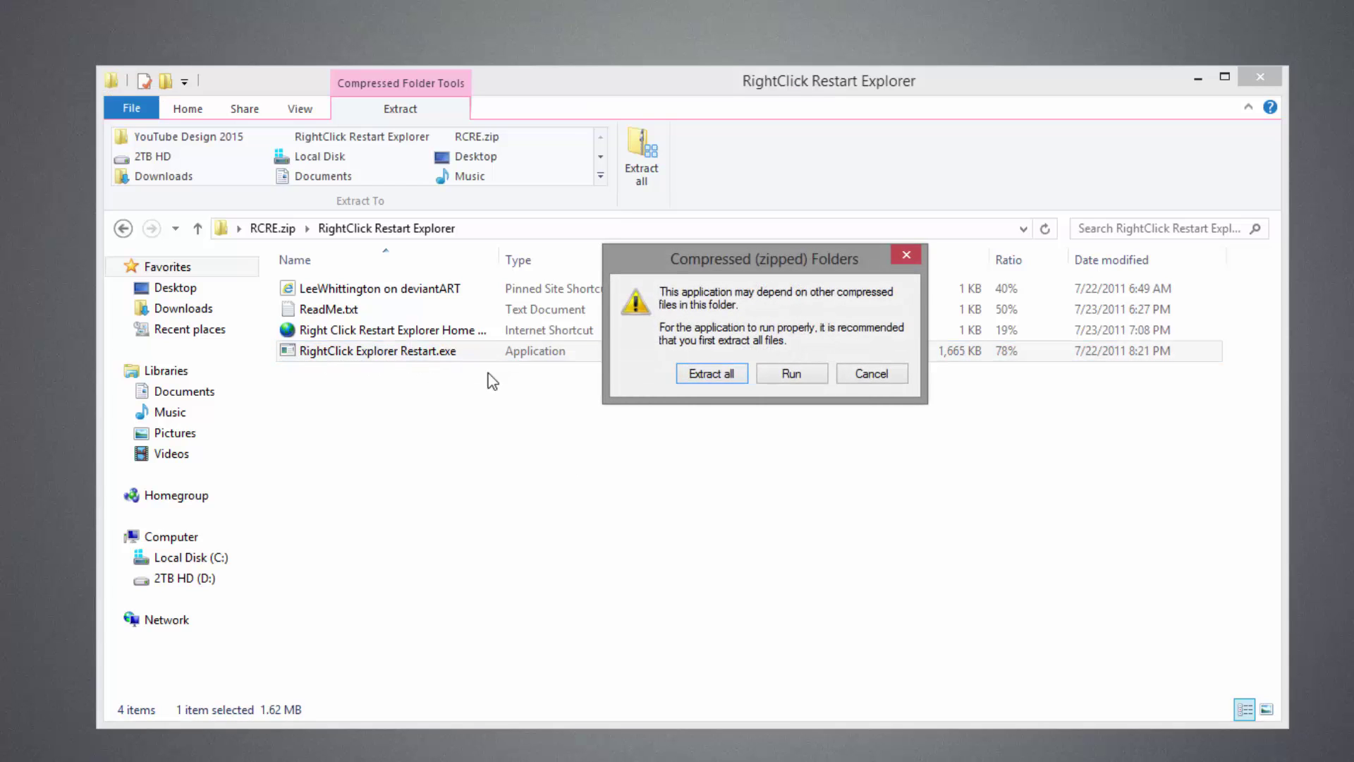
click(788, 376)
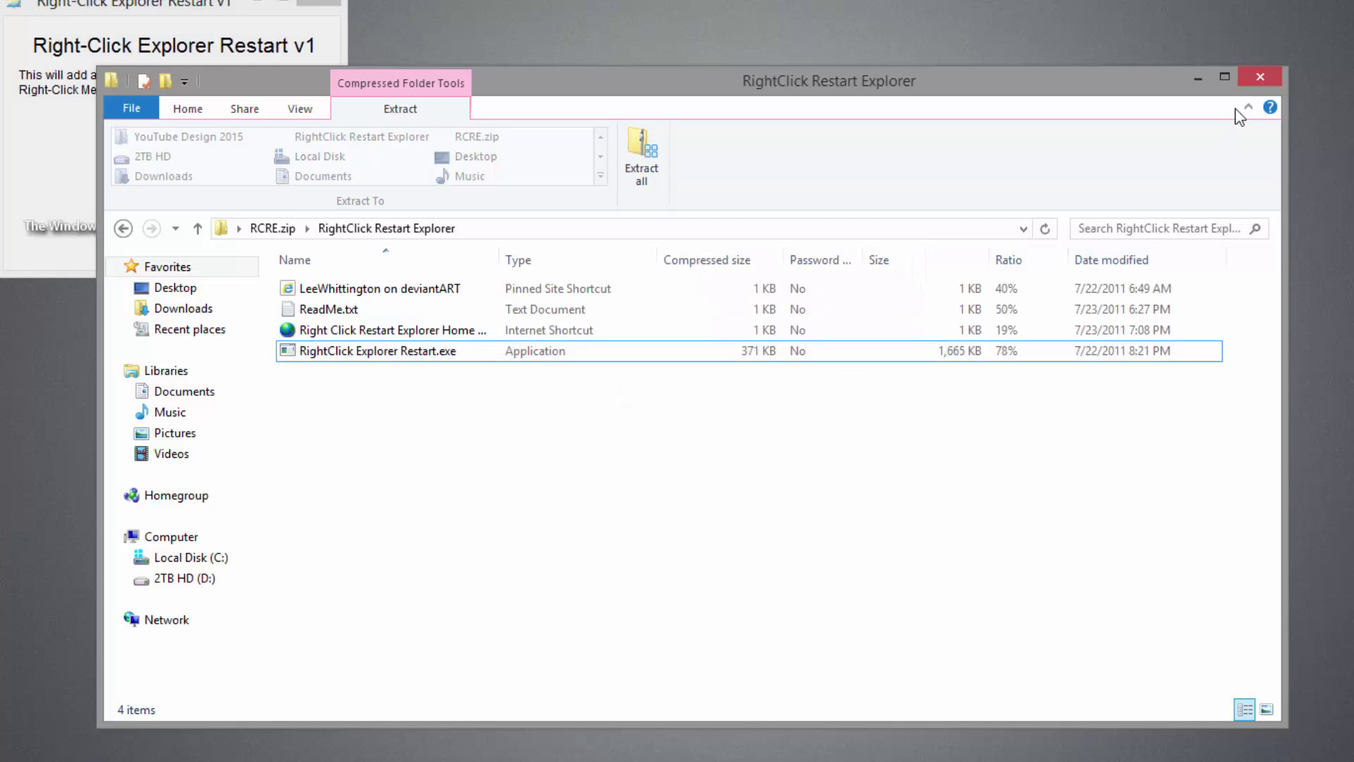
- Close the zip window, centre the tool window, and install the Restart Explorer option
click(1259, 77)
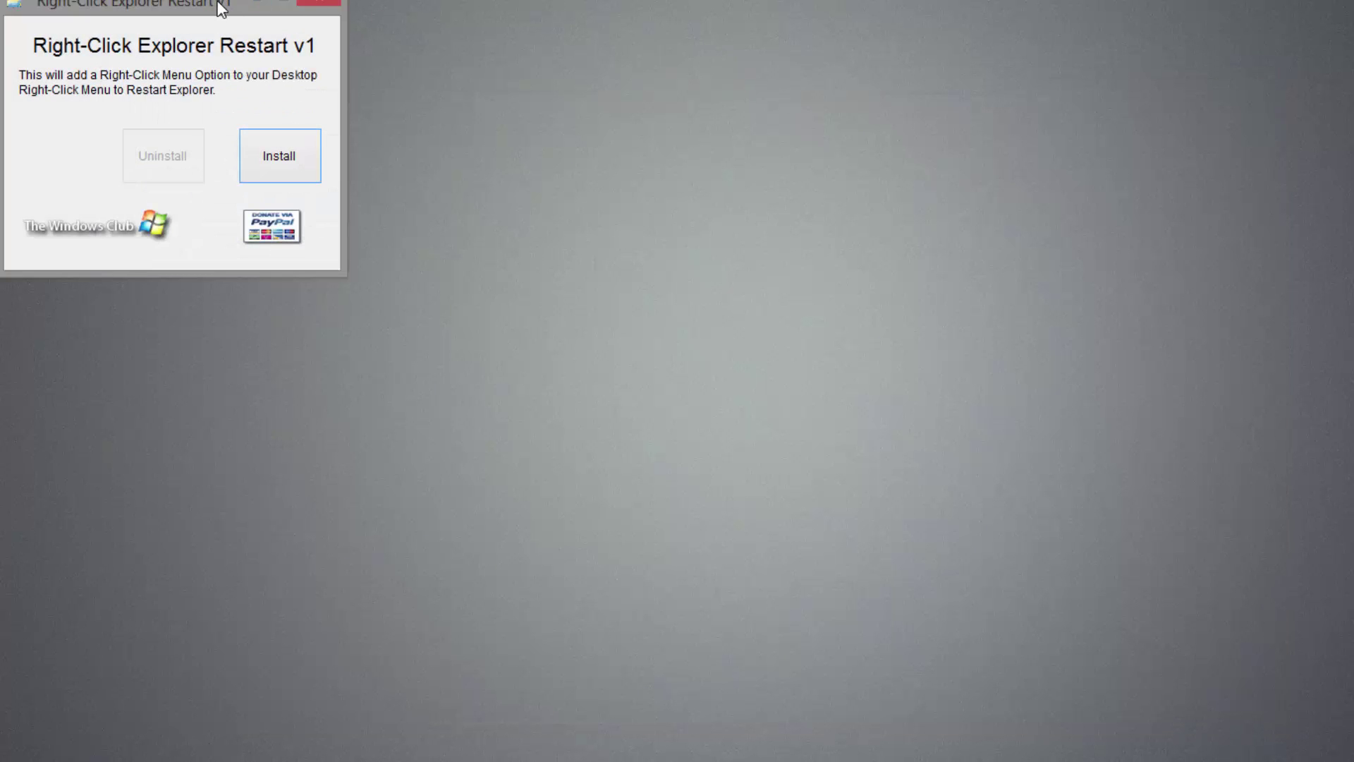
drag(251, 12, 573, 155)
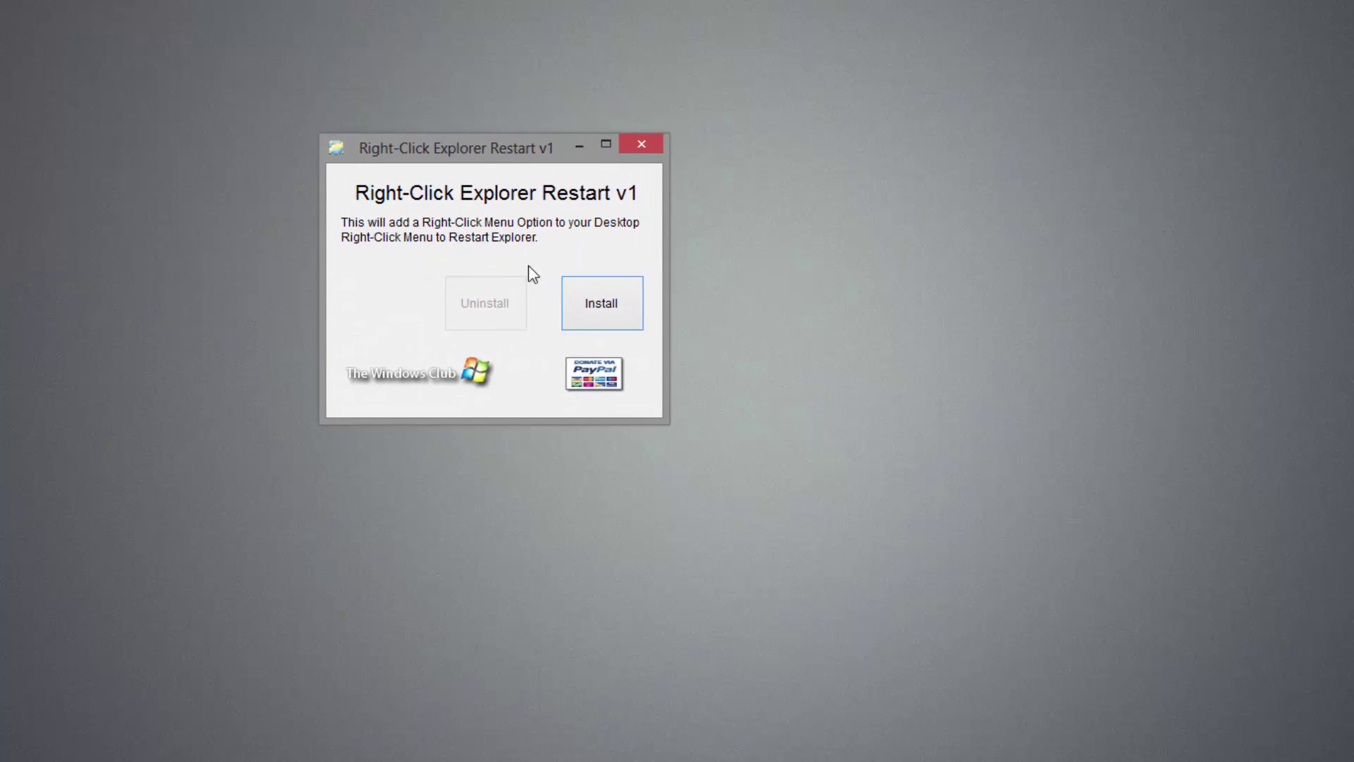
click(615, 308)
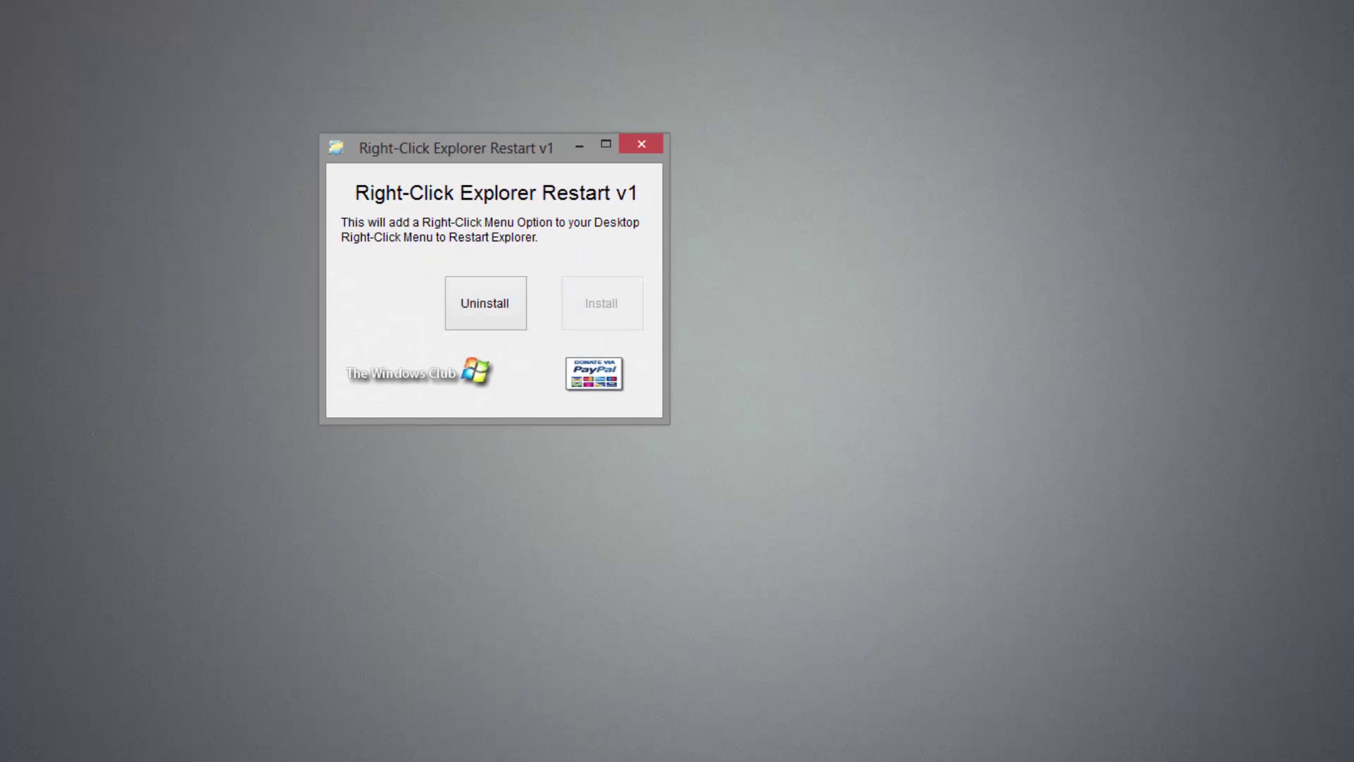
- Choose Restart Explorer from the desktop context menu and confirm with Yes
right_click(902, 277)
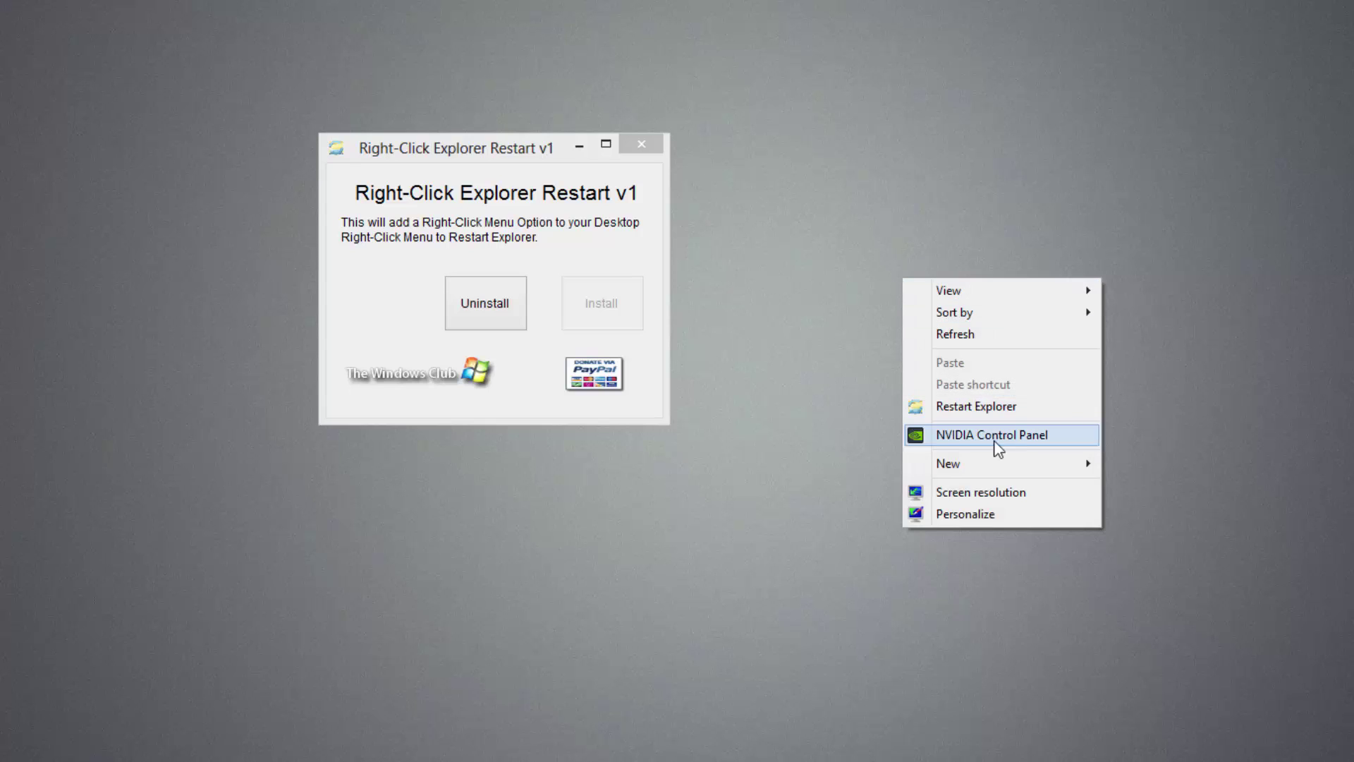
right_click(835, 341)
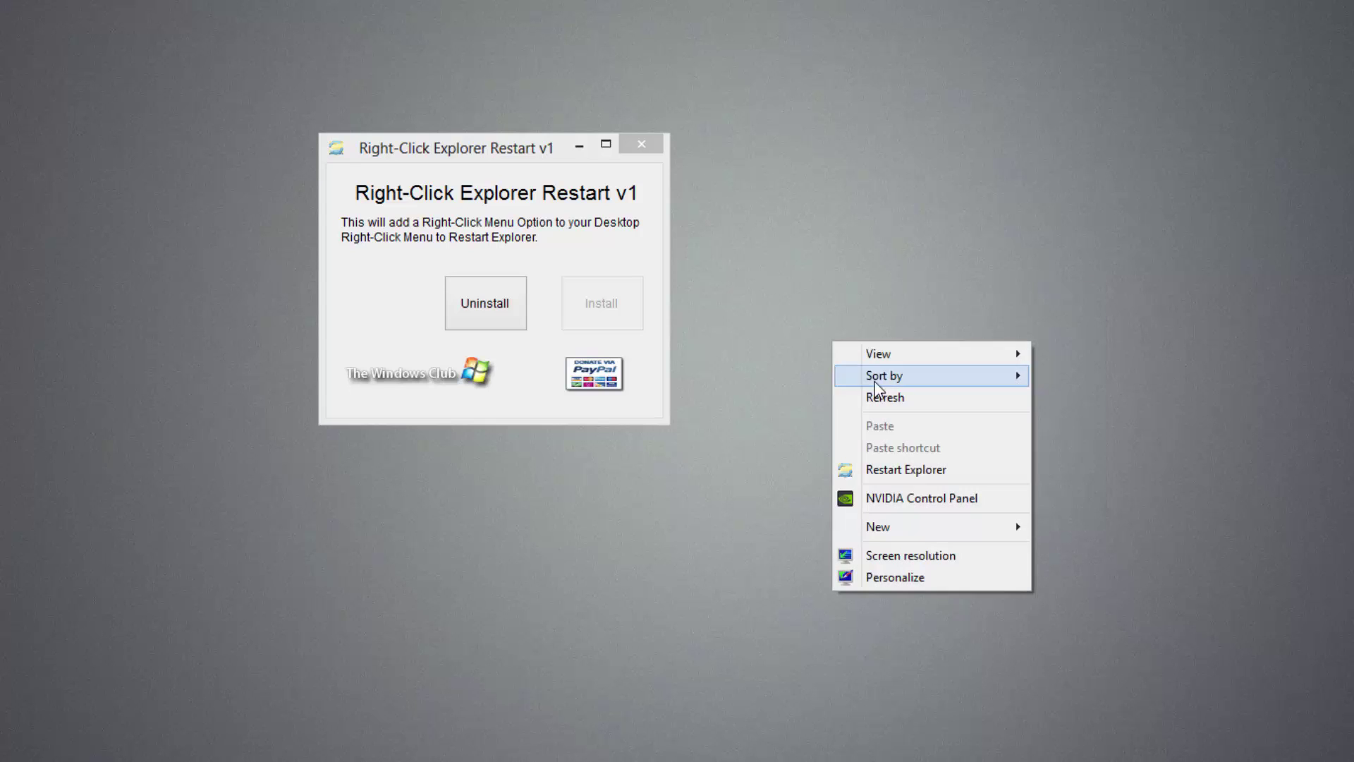
click(901, 476)
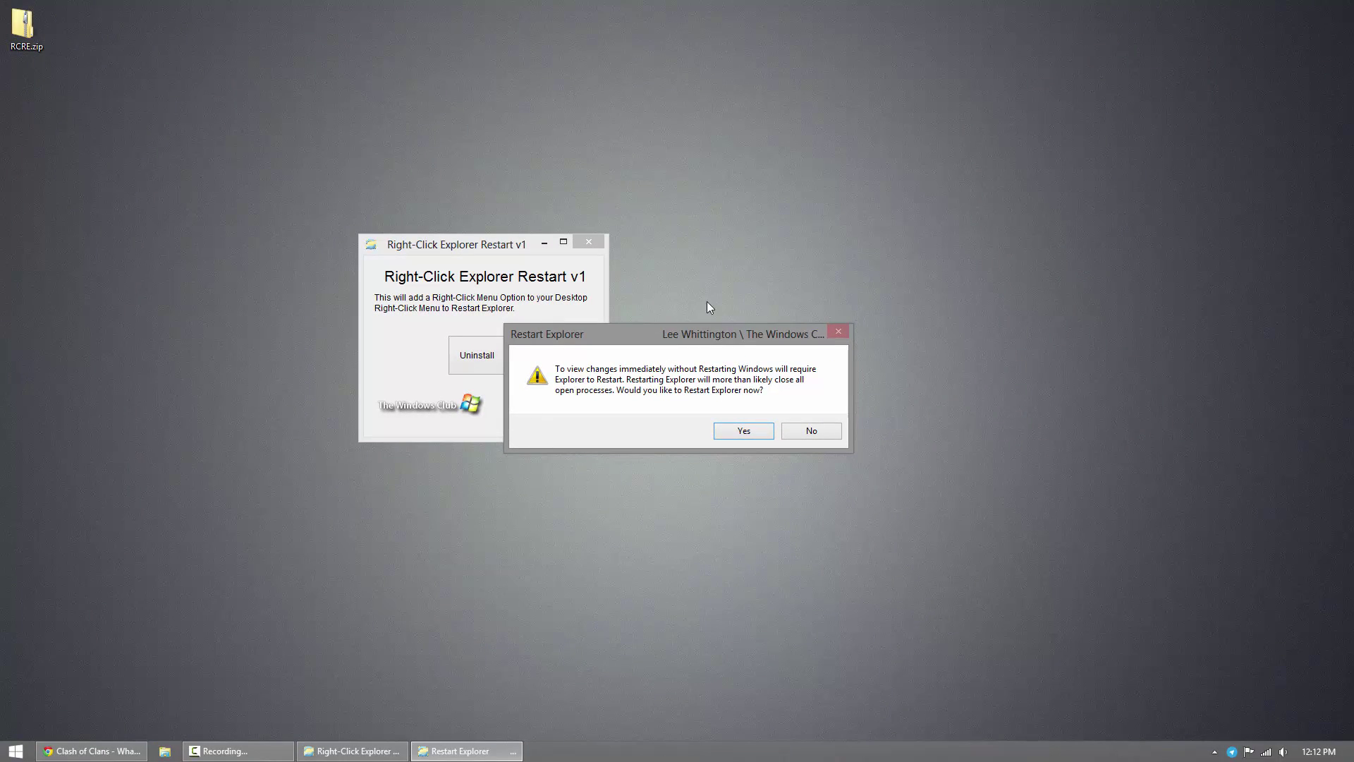
click(749, 431)
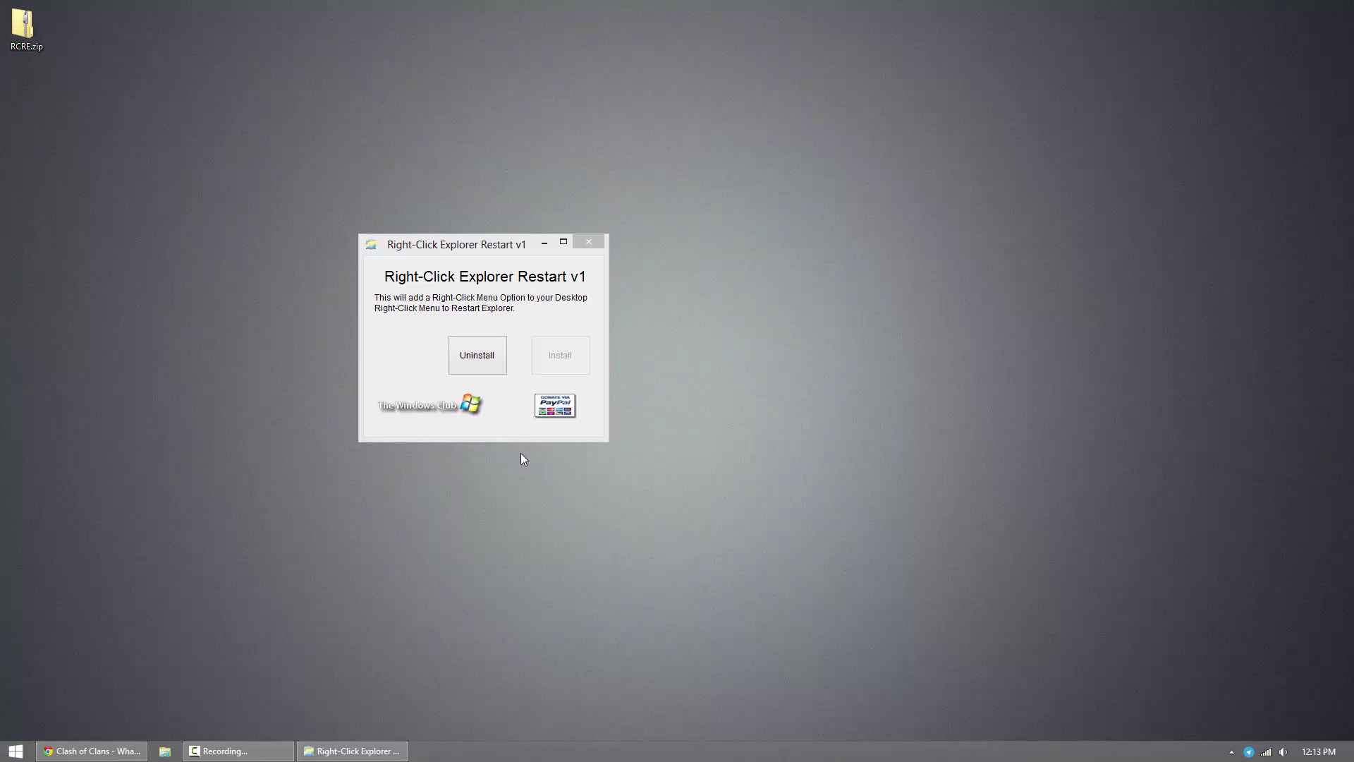
- Uninstall, then verify Restart Explorer no longer appears in the desktop context menu
click(500, 362)
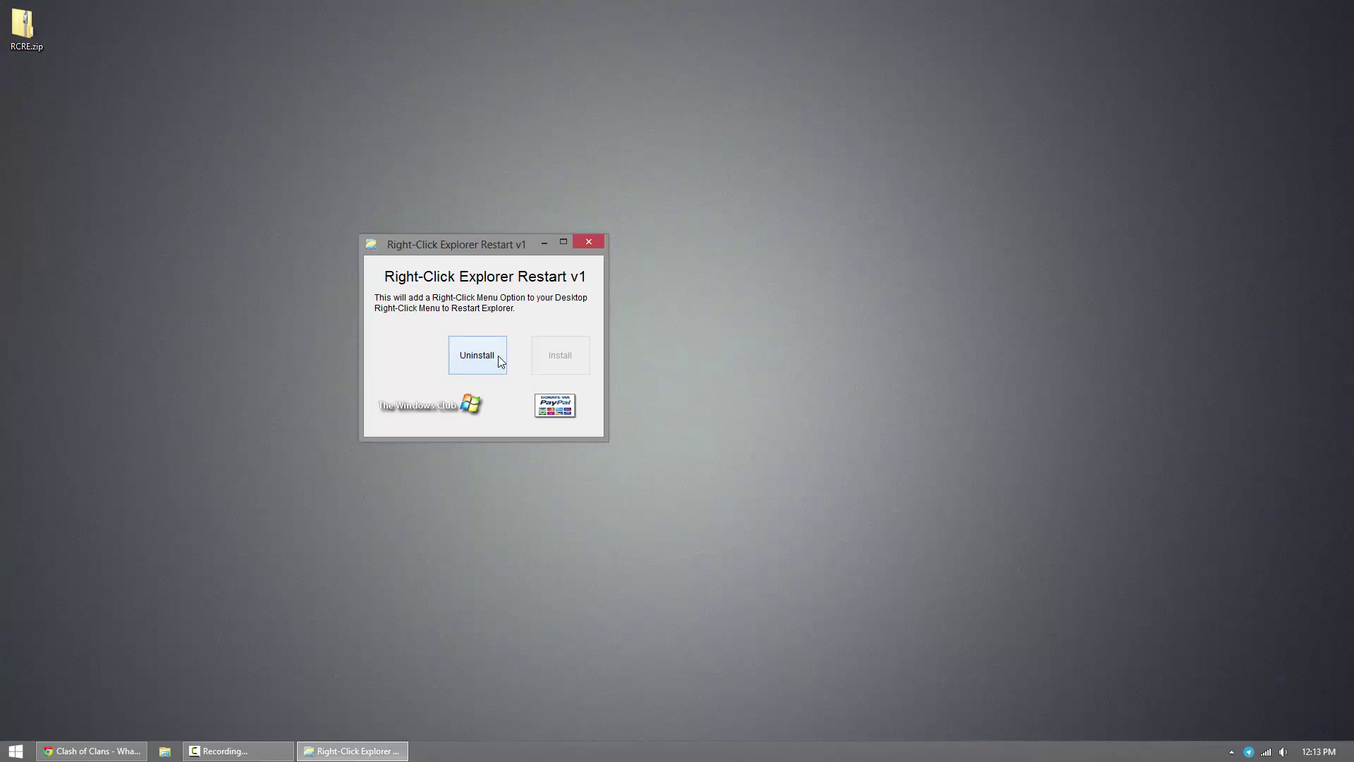
right_click(807, 380)
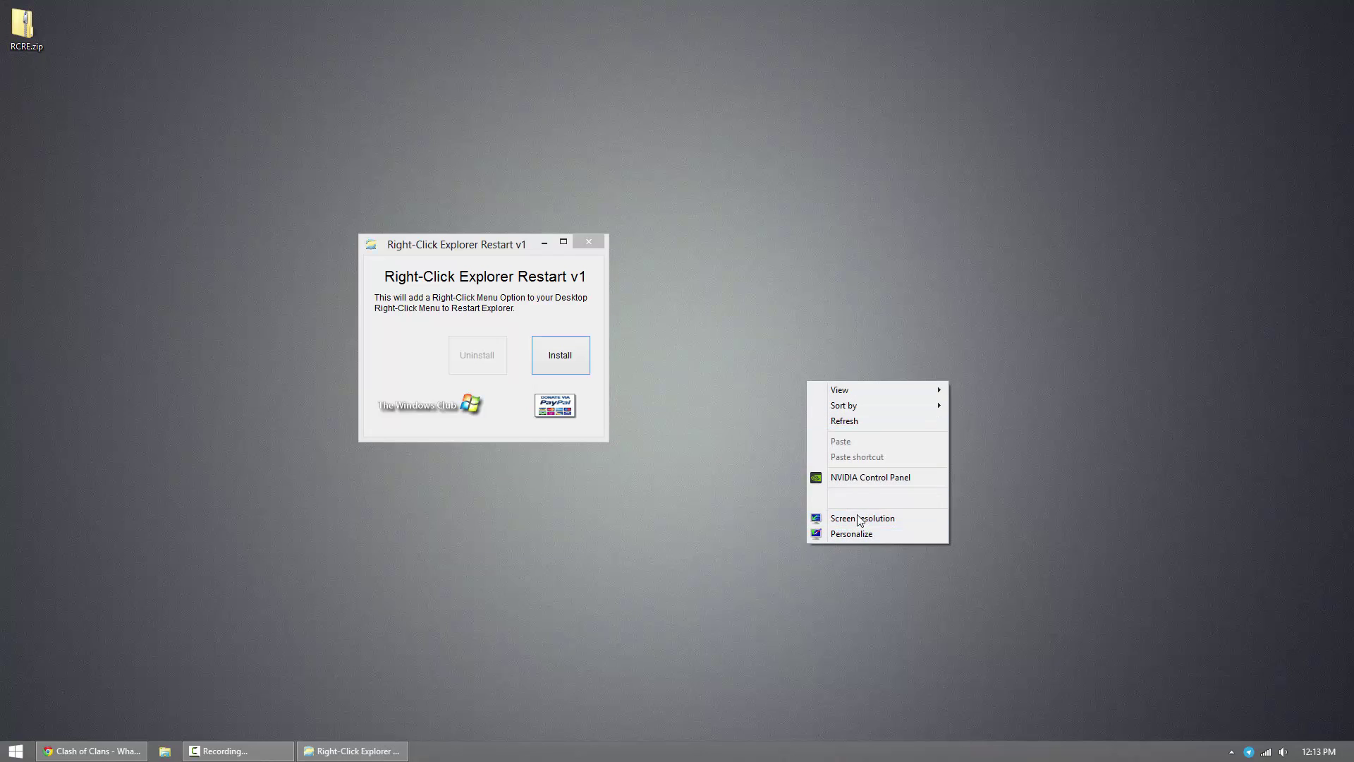
click(713, 444)
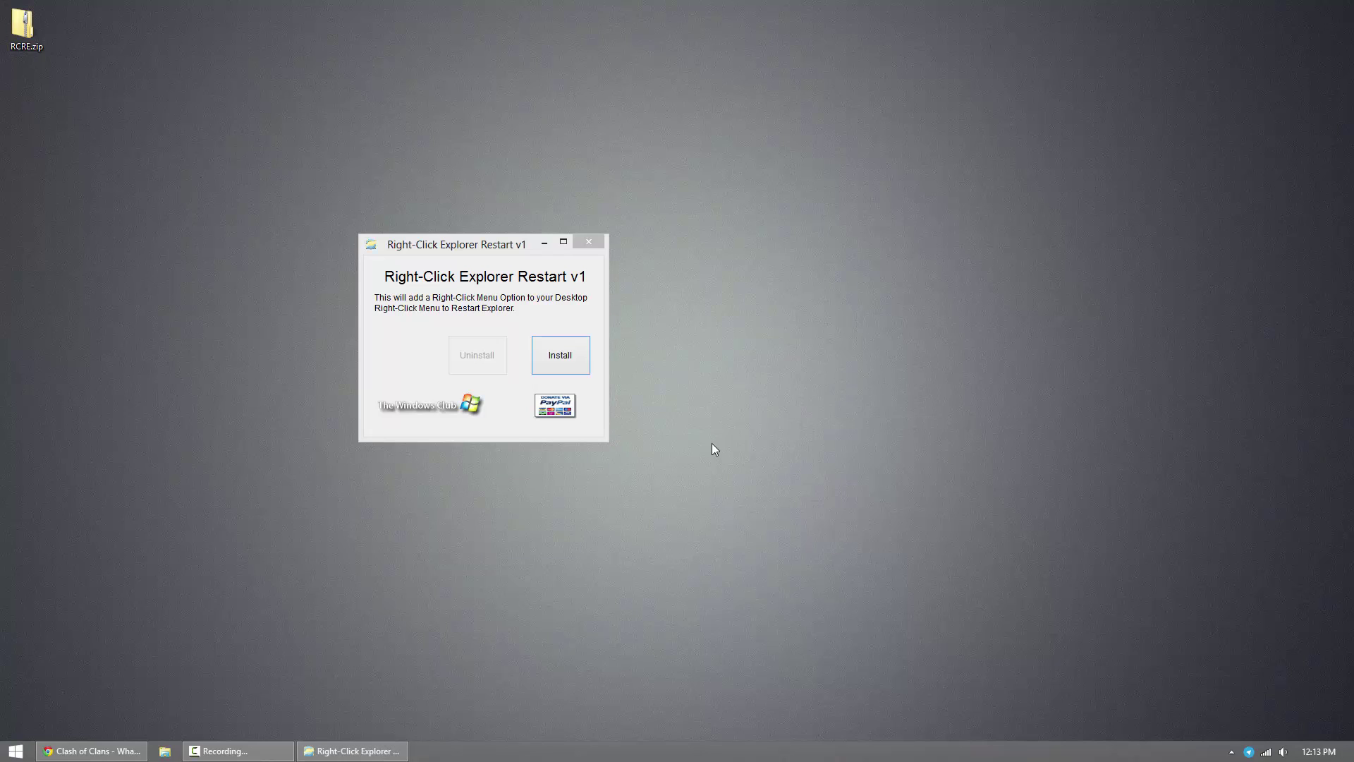